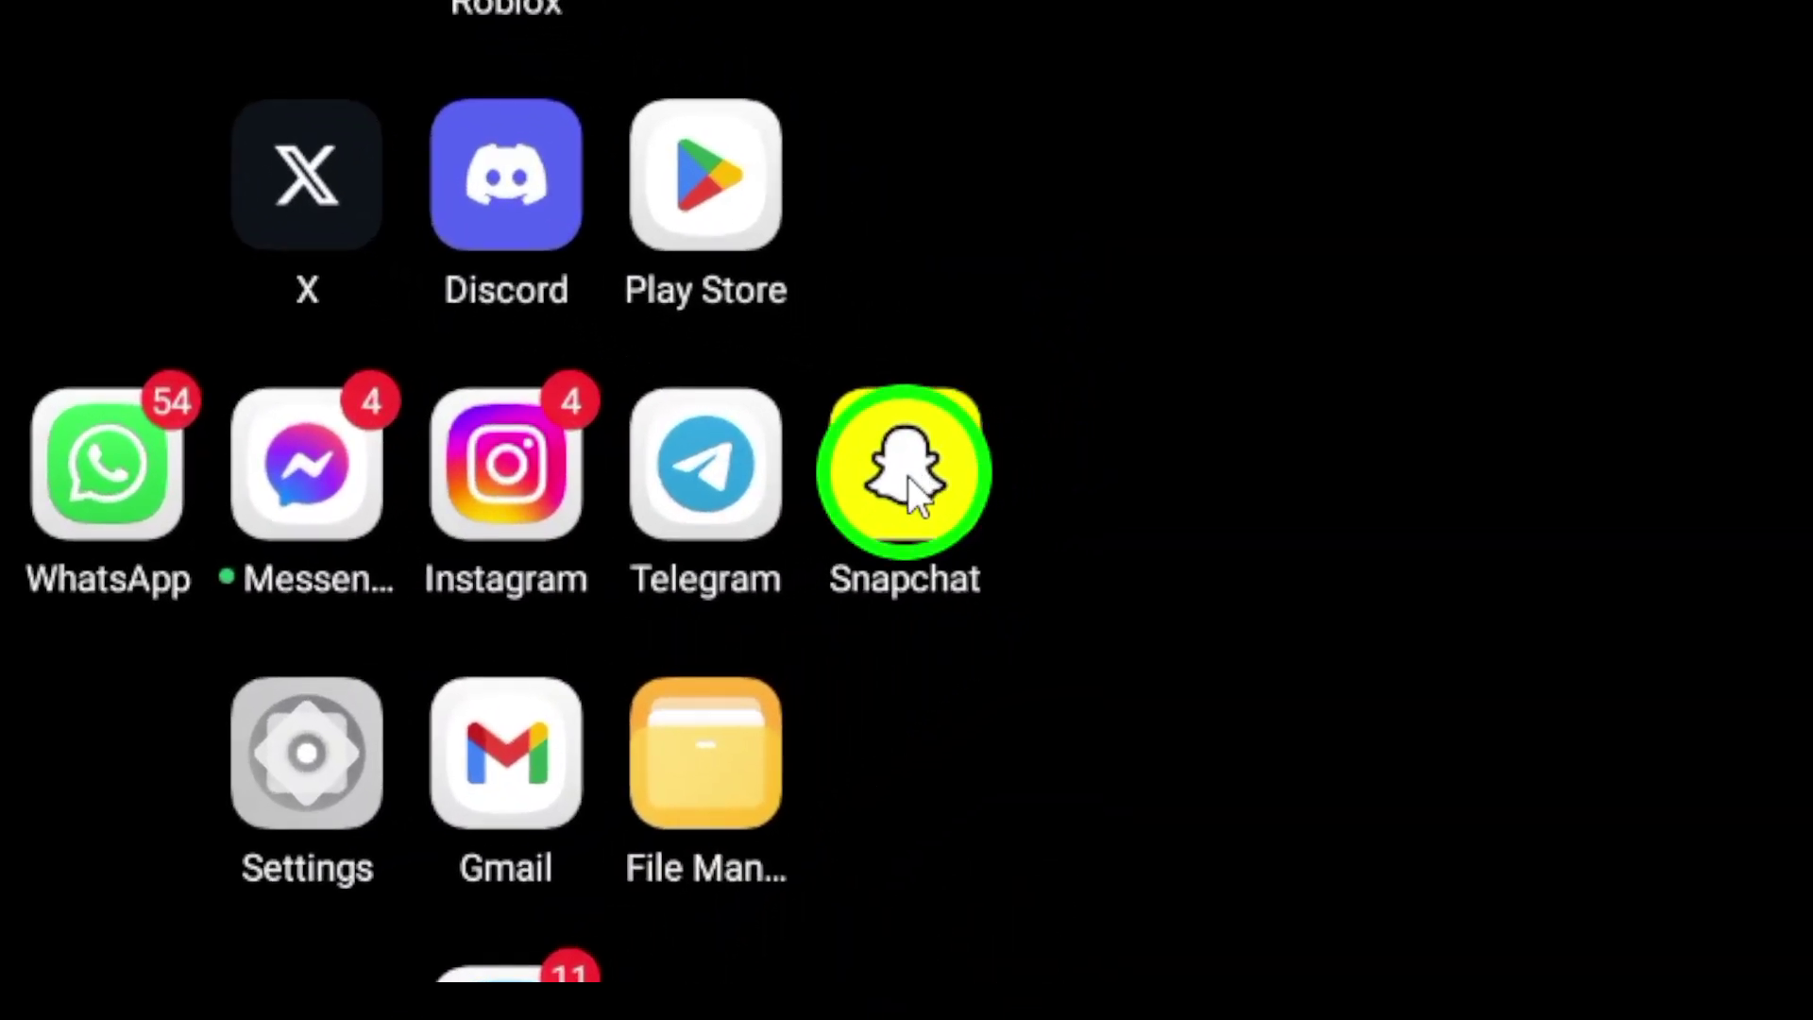
Launch Snapchat and open the account Settings from the profile.
left_click(908, 474)
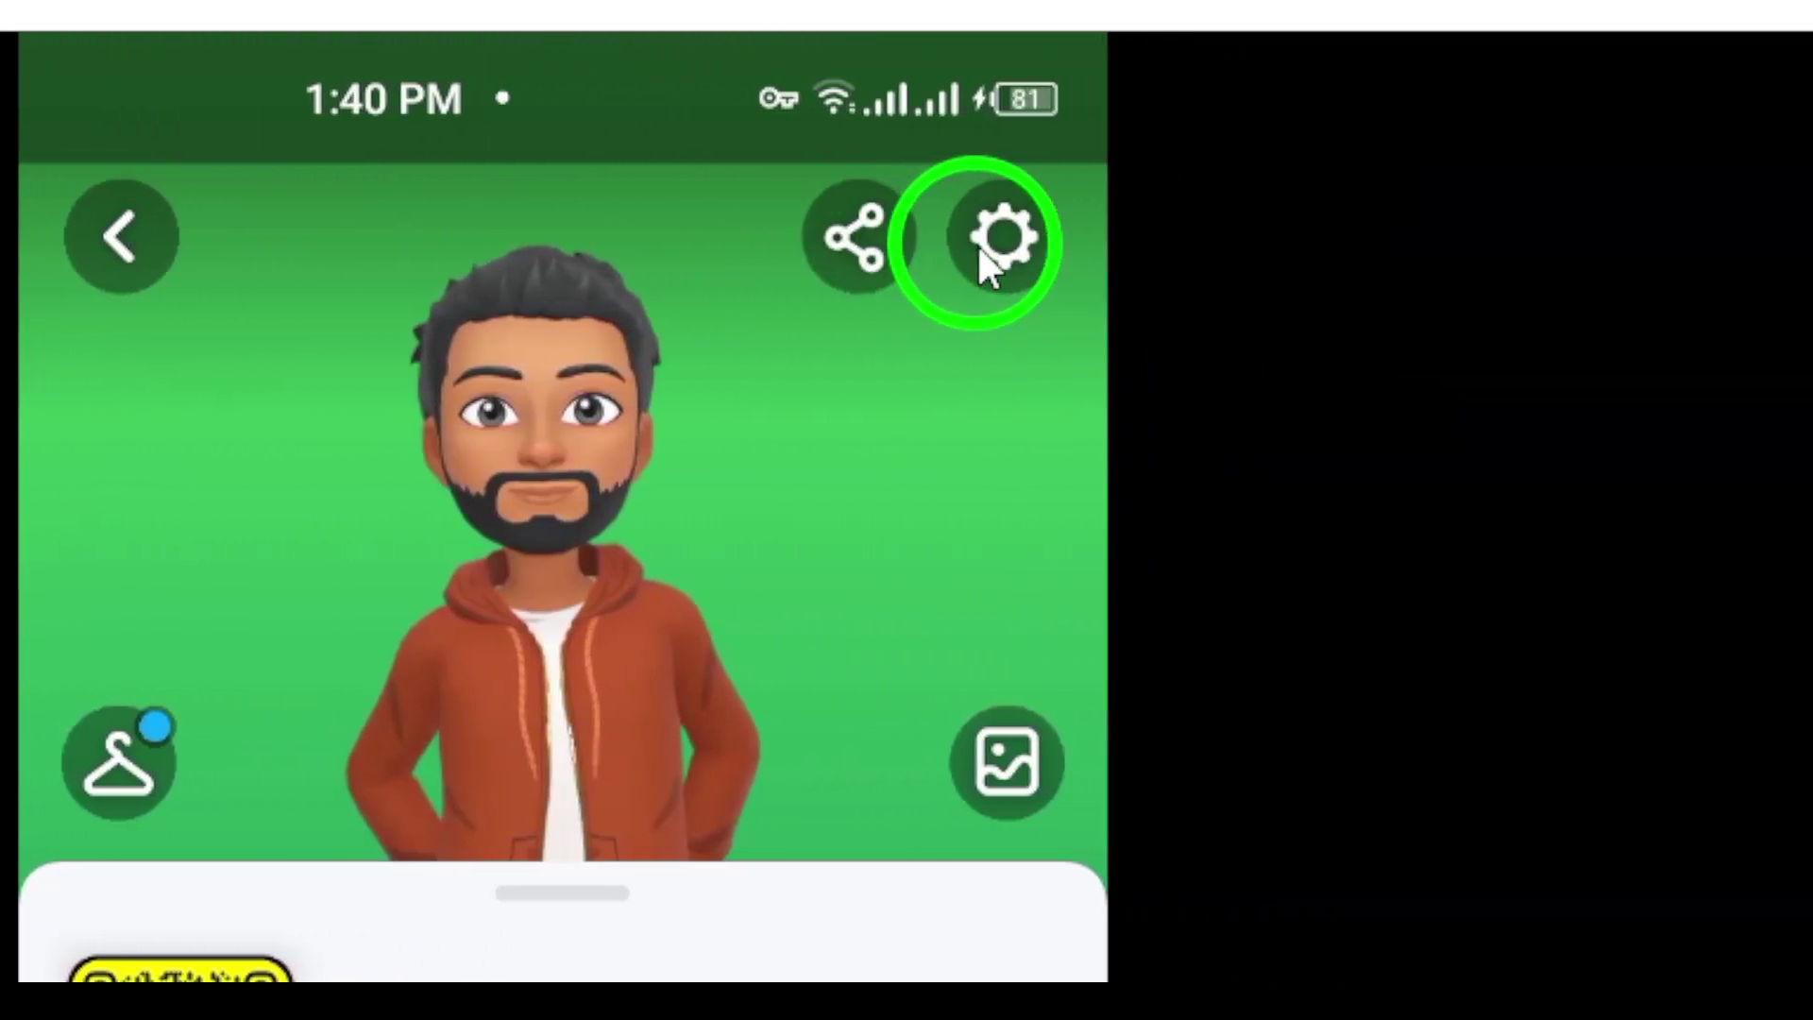
left_click(922, 244)
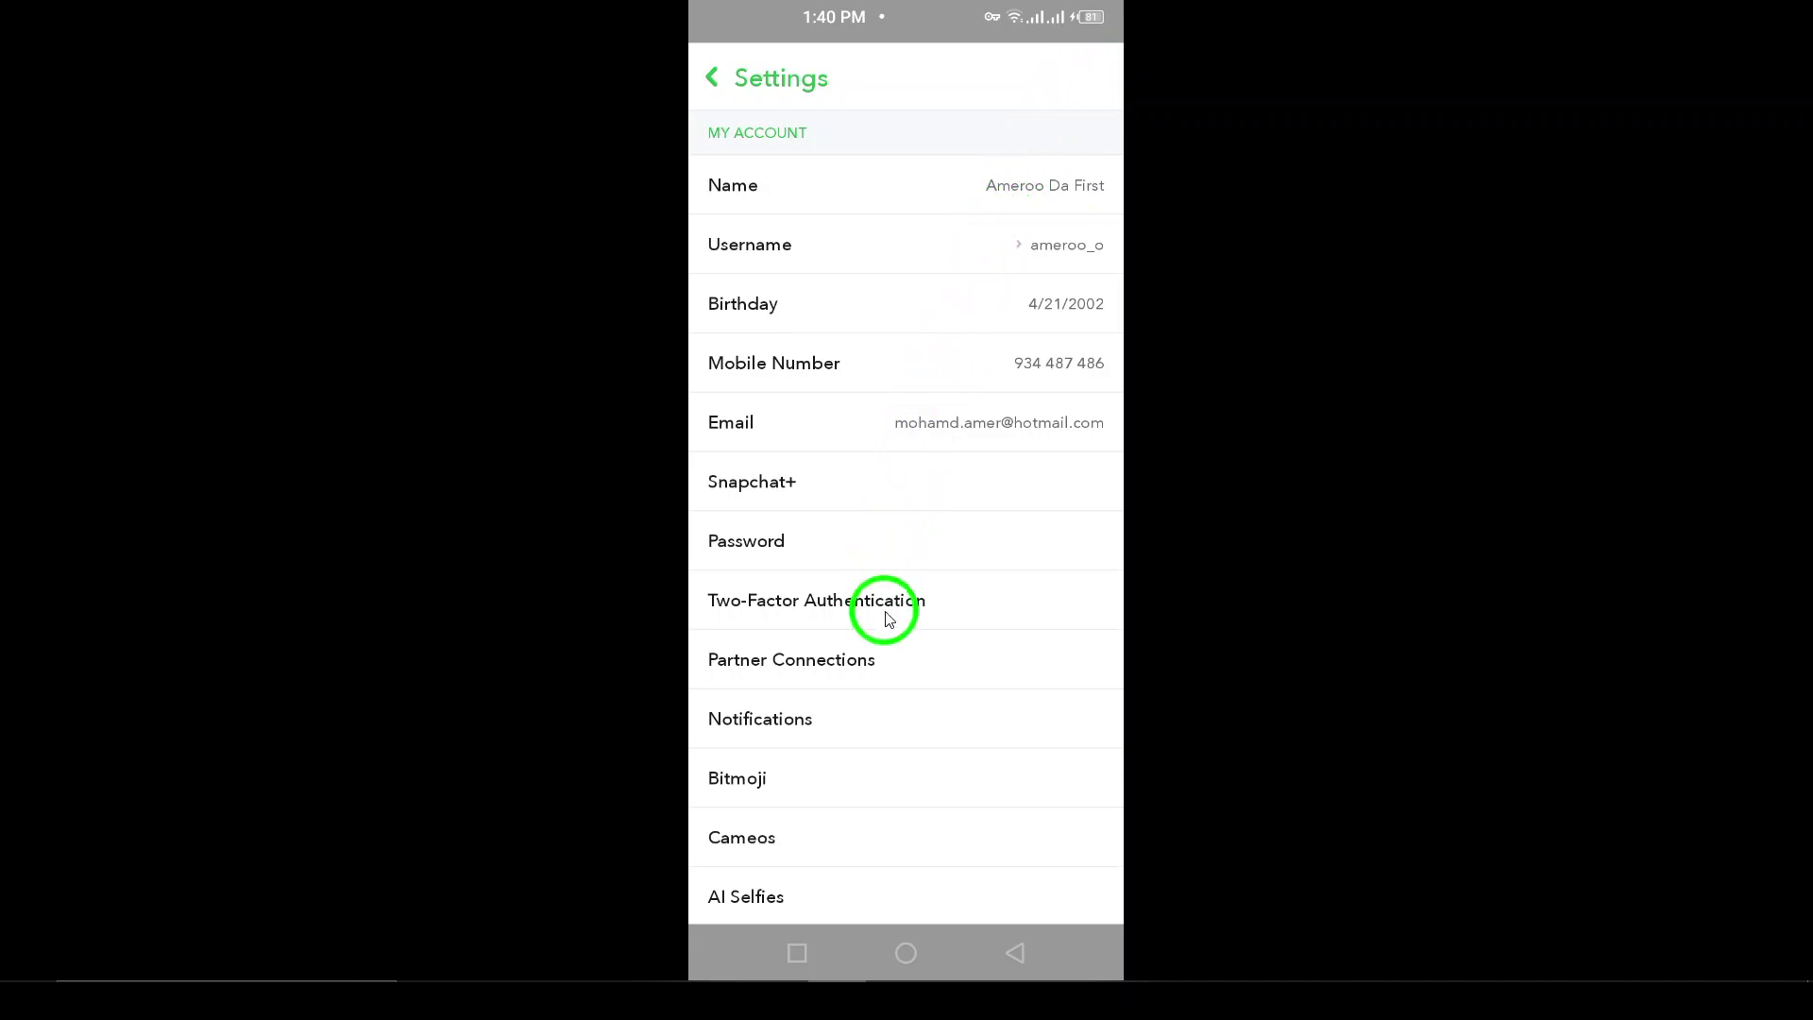
left_click_drag(885, 623, 873, 182)
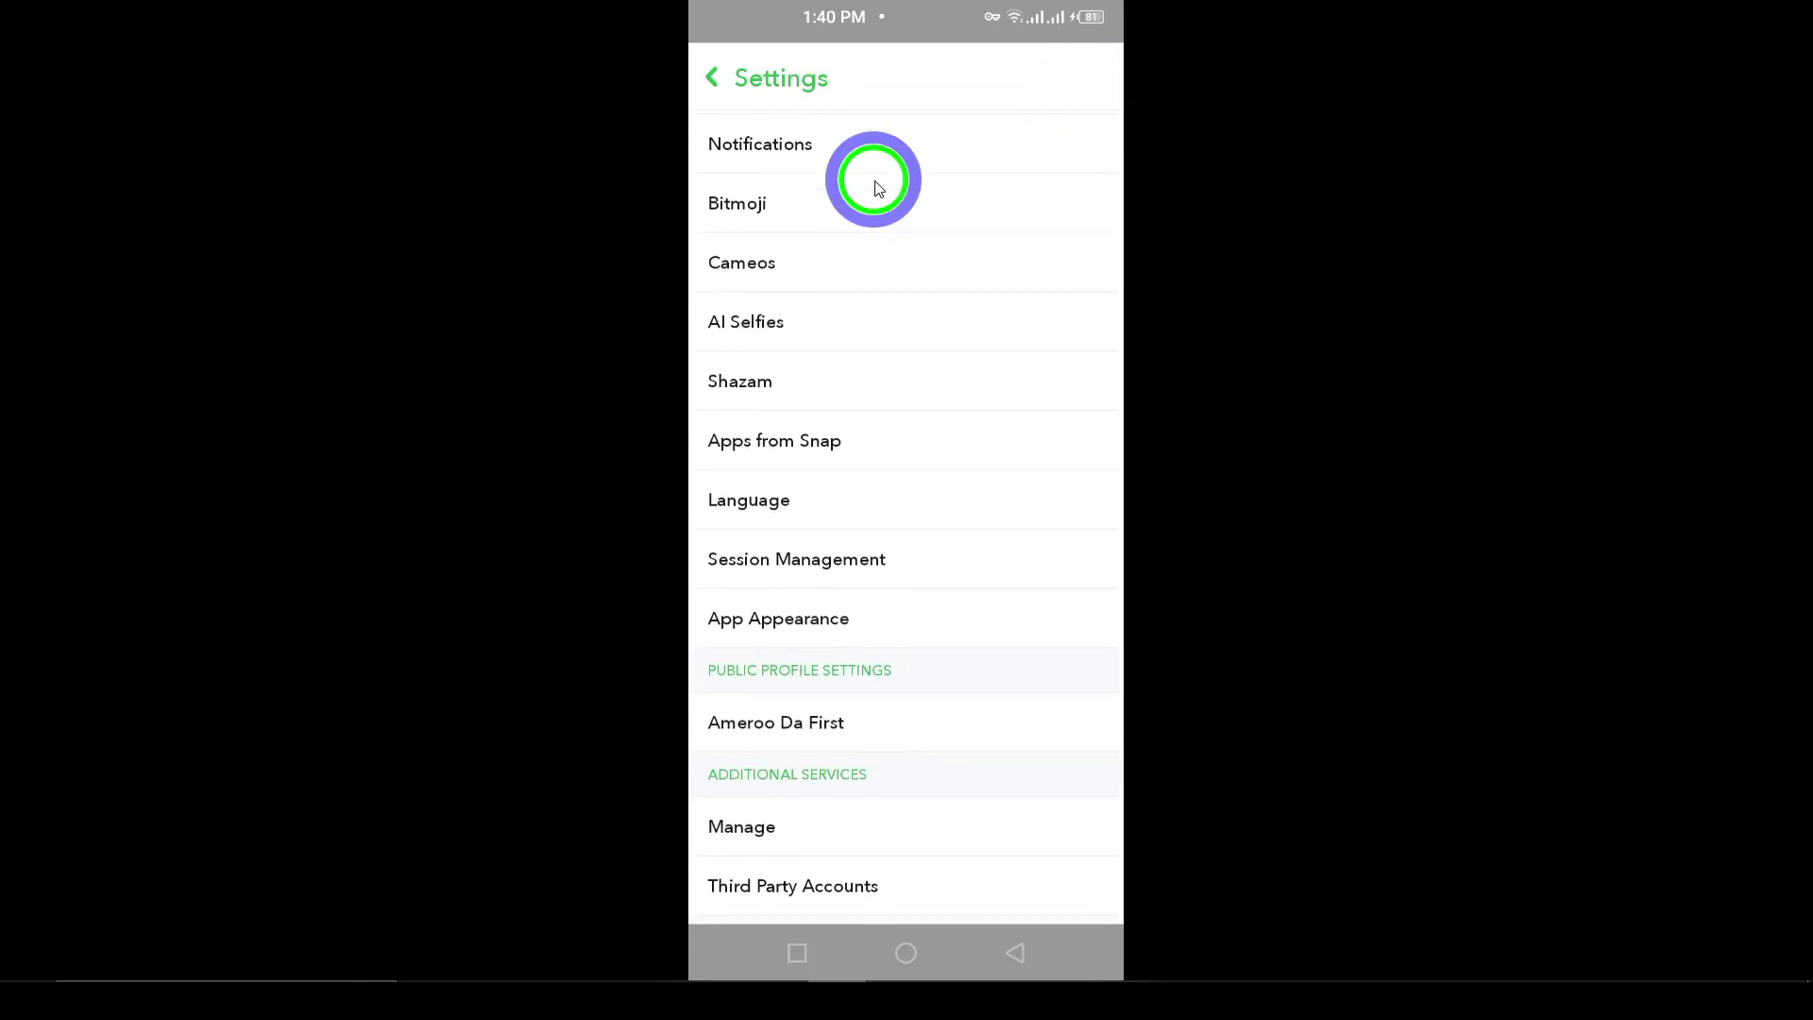
Scroll down the Settings list to Account Actions and back up.
left_click_drag(906, 446, 892, 326)
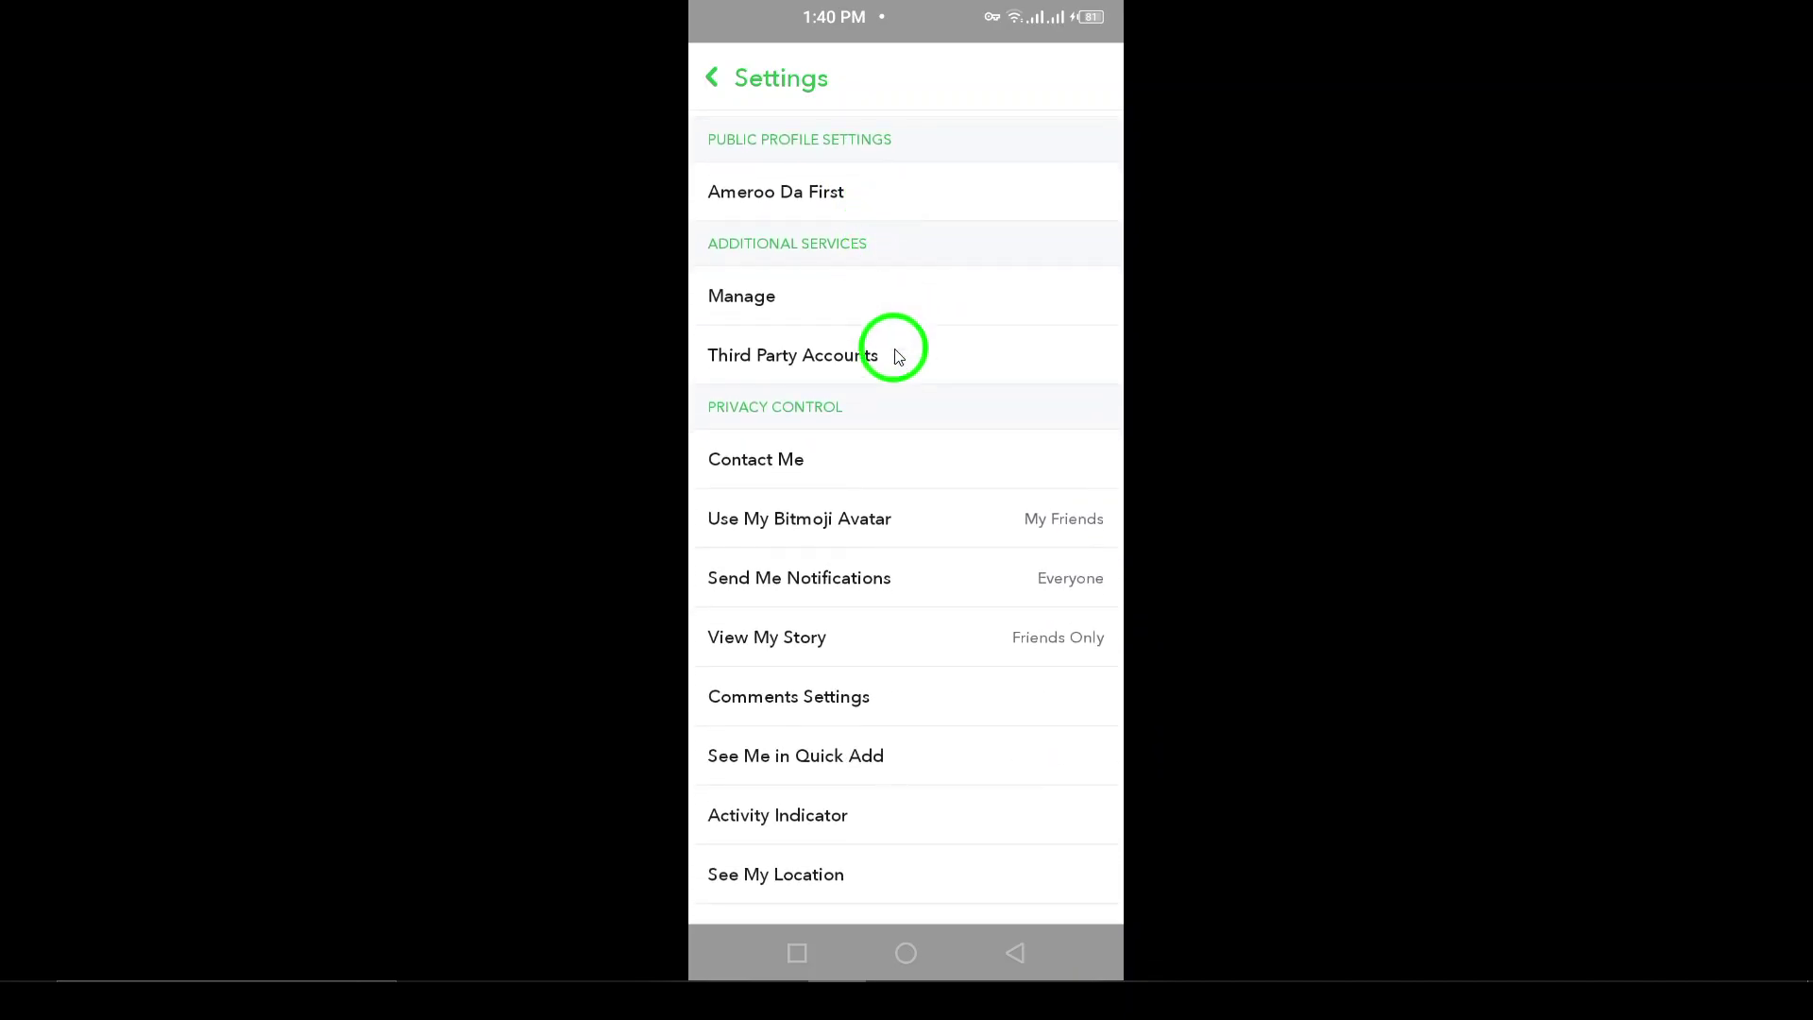
left_click_drag(897, 489, 892, 248)
left_click_drag(942, 440, 898, 255)
mouse_move(910, 606)
left_mouse_down()
mouse_move(898, 340)
mouse_move(938, 504)
mouse_move(934, 340)
left_mouse_up()
left_click_drag(951, 534, 952, 305)
left_click_drag(953, 439, 952, 305)
left_click_drag(963, 609, 977, 269)
left_click_drag(991, 540, 997, 284)
mouse_move(991, 411)
left_mouse_down()
mouse_move(989, 256)
mouse_move(953, 482)
left_mouse_up()
Scroll the Settings list back up until Session Management appears under My Account.
left_click_drag(953, 283, 938, 637)
left_click_drag(938, 355, 939, 637)
left_click_drag(892, 426, 890, 659)
mouse_move(907, 354)
left_mouse_down()
mouse_move(907, 568)
mouse_move(894, 325)
left_mouse_up()
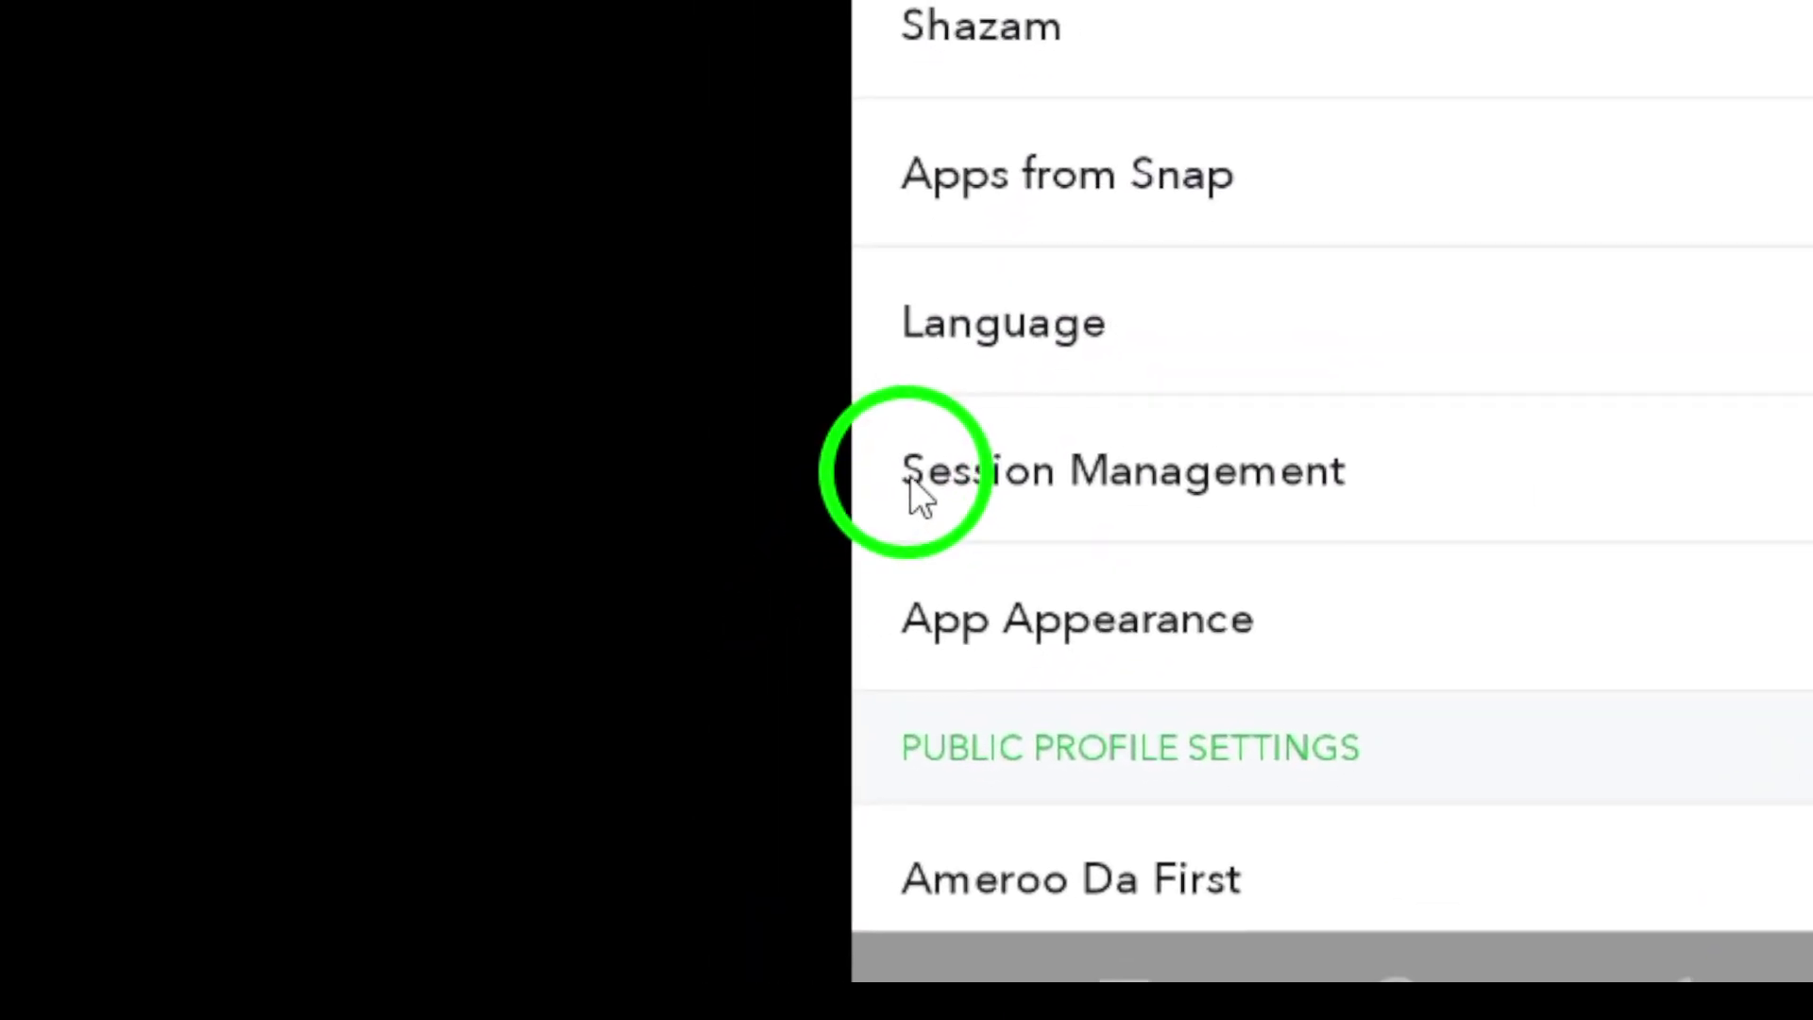